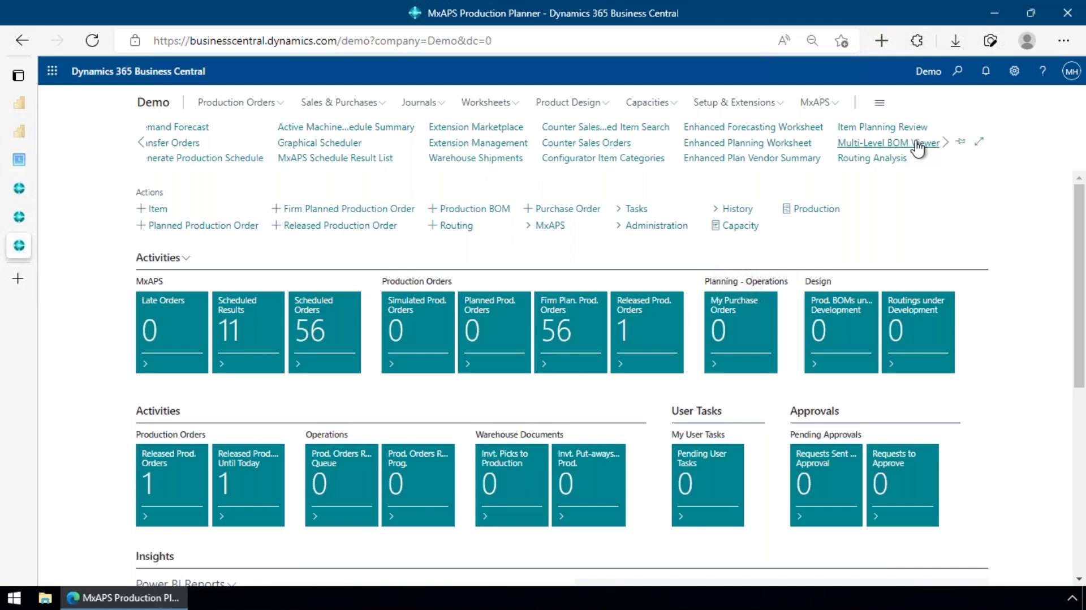
Open the Multi-Level BOM Viewer from the Role Center navigation links
click(916, 143)
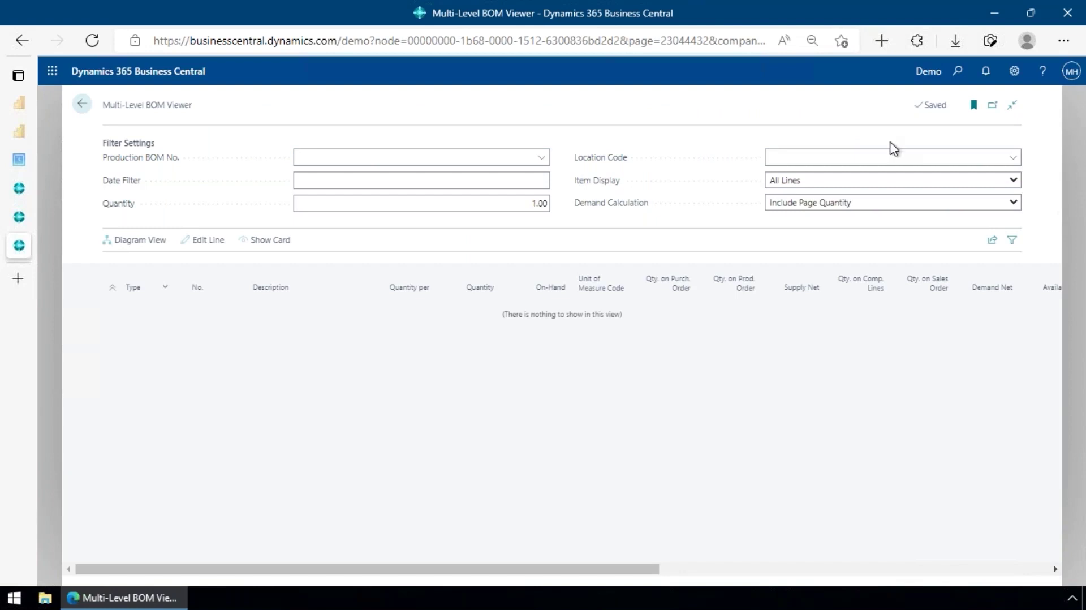
Choose production BOM 1000 Bicycle from the Production BOM No. lookup
click(475, 158)
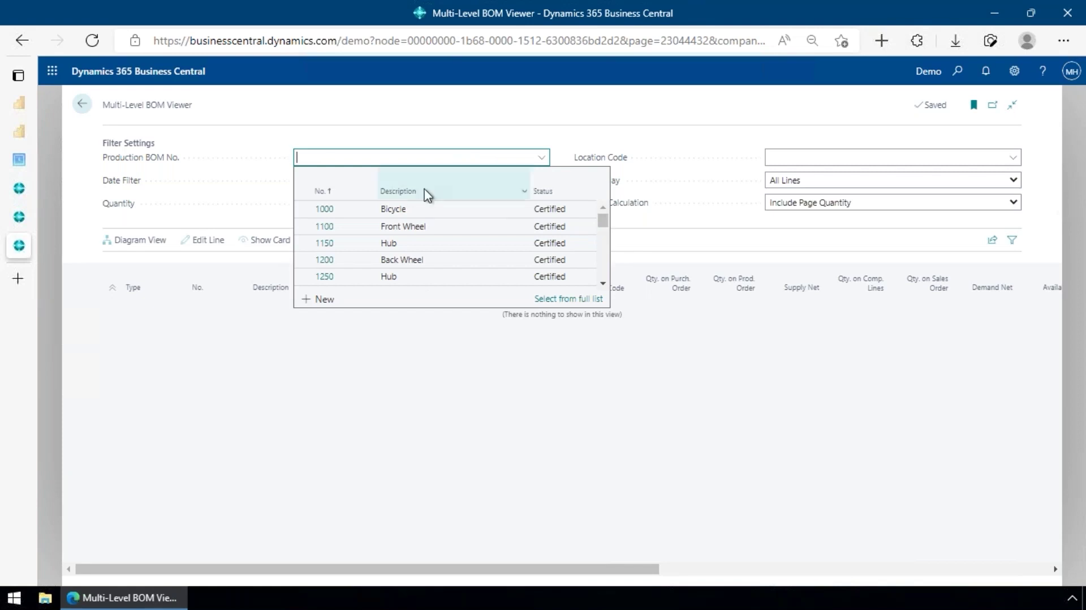
scroll(416, 215, down, 1)
scroll(414, 211, down, 2)
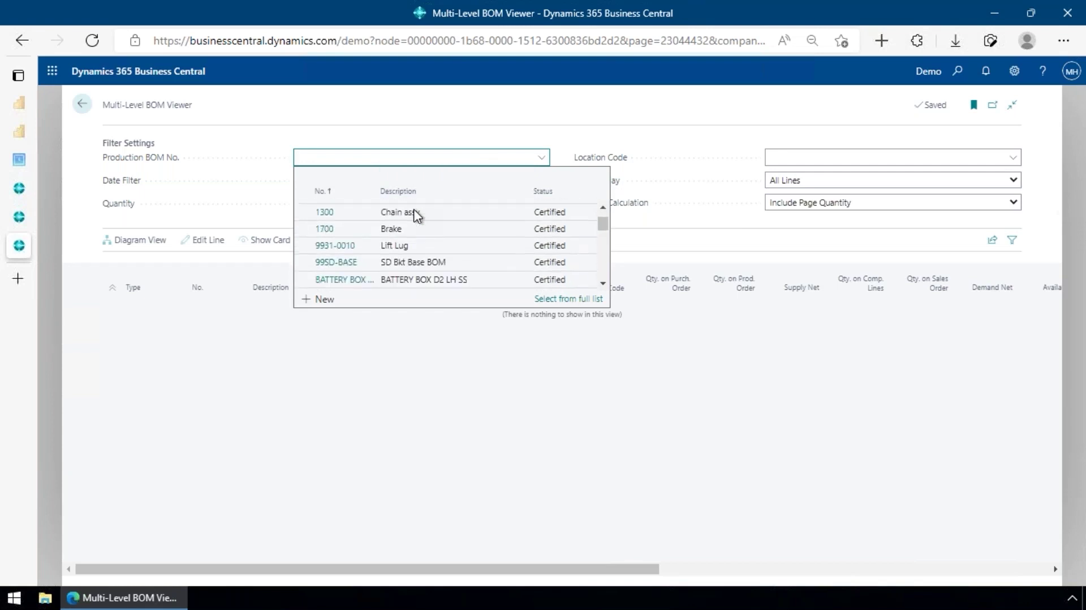
scroll(414, 211, down, 2)
scroll(414, 210, up, 5)
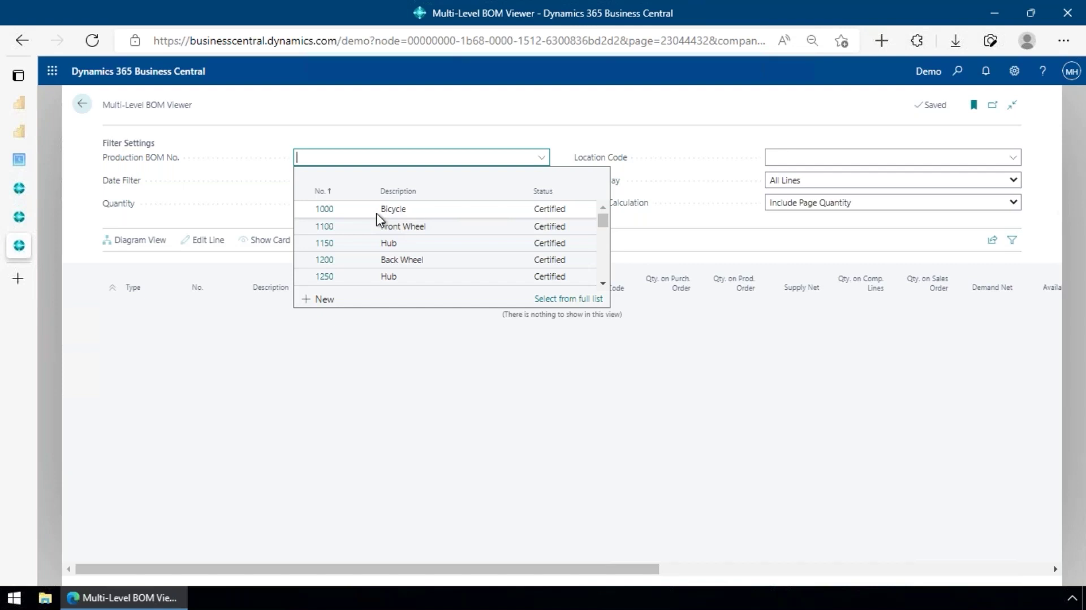
click(319, 209)
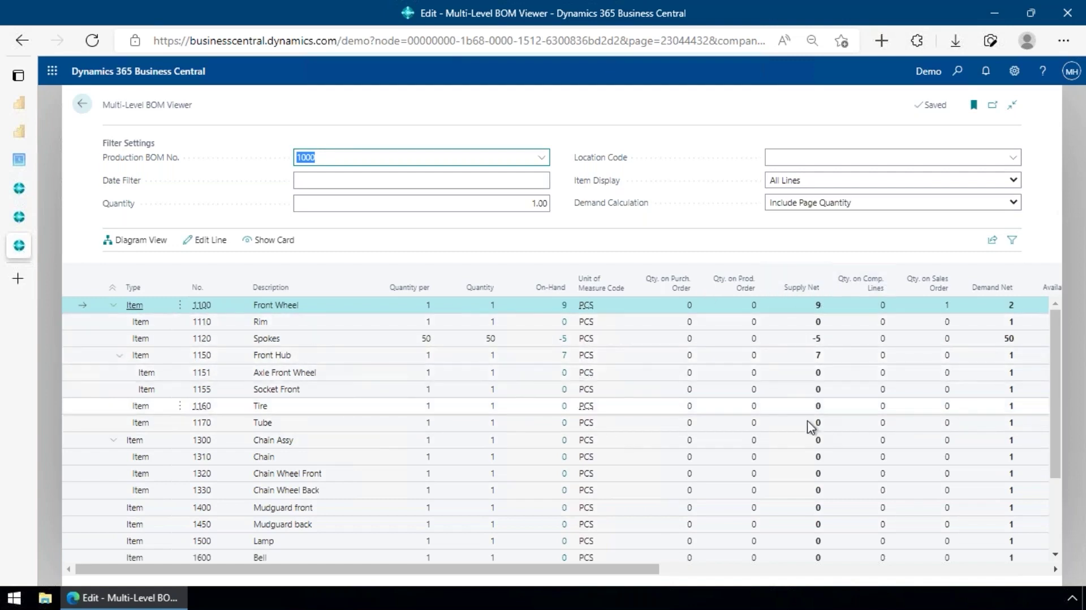
Scroll across the BOM 1000 grid to review its columns
drag(629, 571, 730, 571)
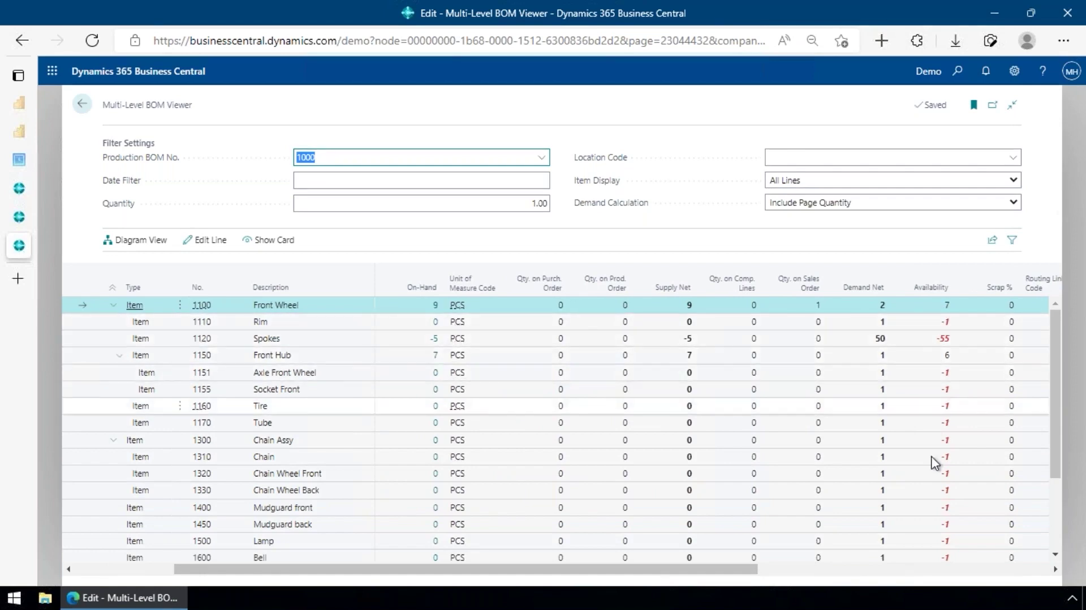
scroll(946, 549, down, 2)
scroll(948, 548, down, 1)
scroll(948, 531, up, 3)
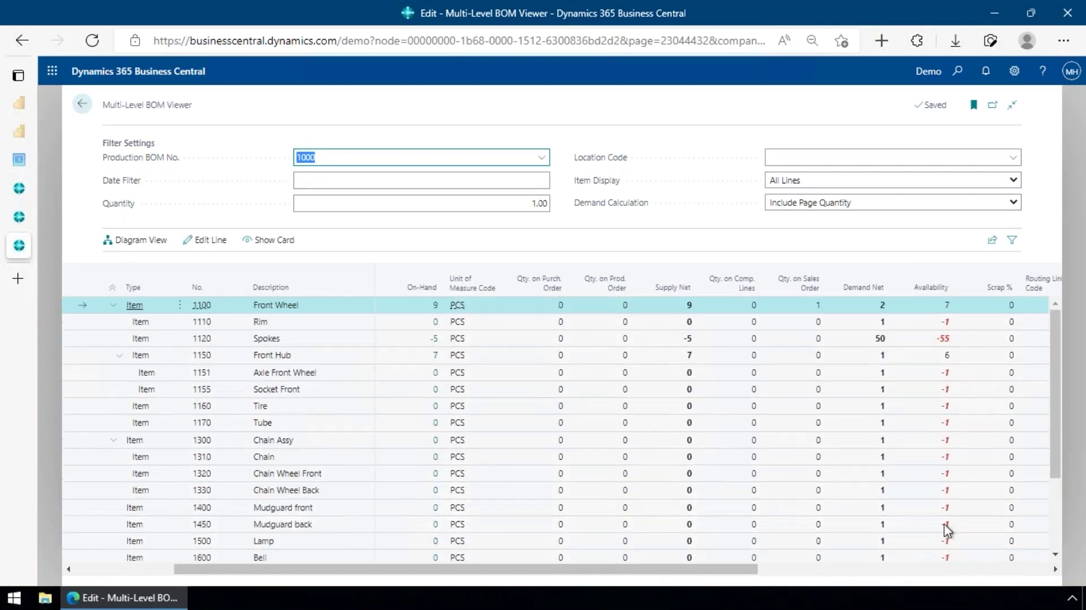
mouse_move(952, 389)
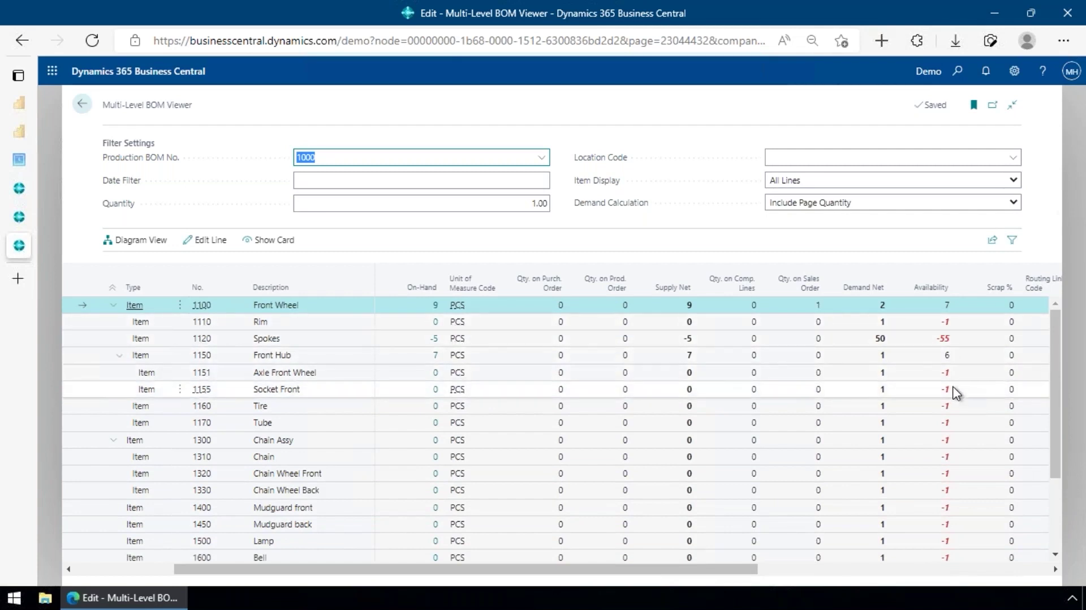
Set the viewer quantity to 10 and review the recalculated availability, cost and vendor columns
click(516, 204)
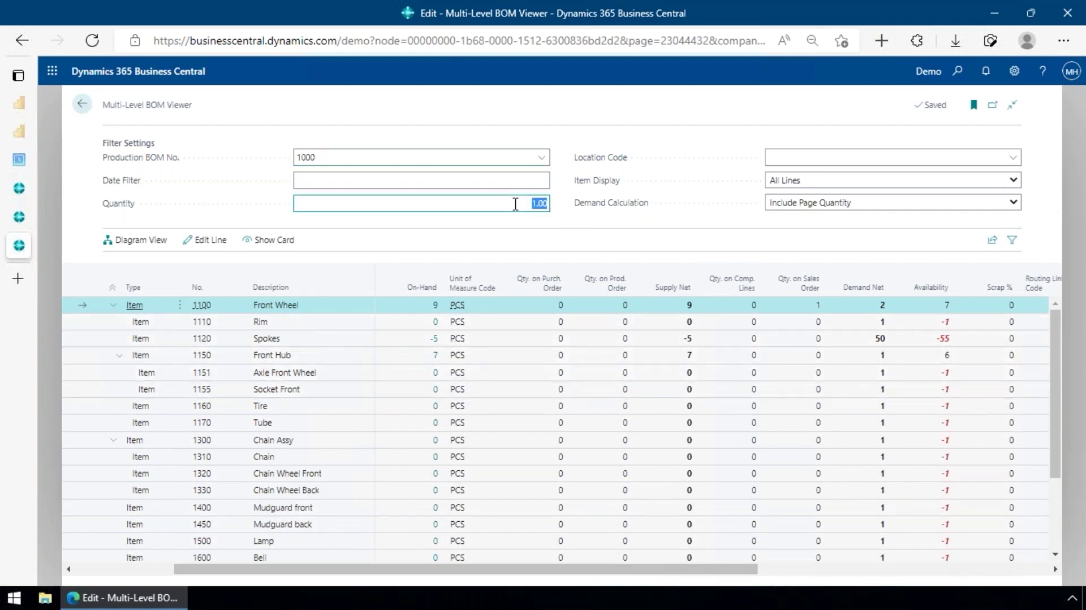
text(10)
key(Tab)
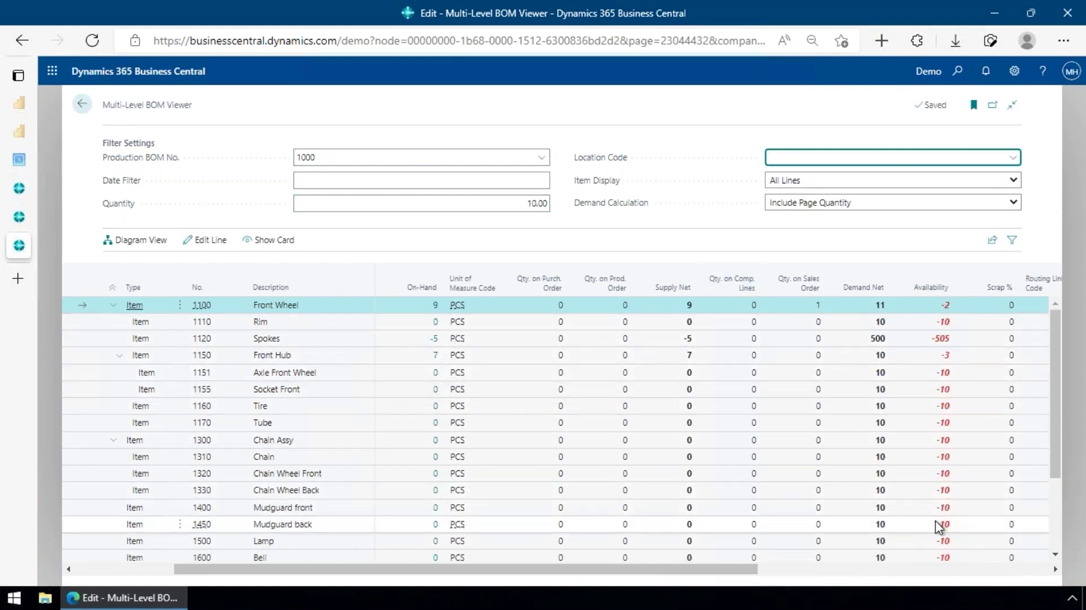
drag(750, 570, 1052, 578)
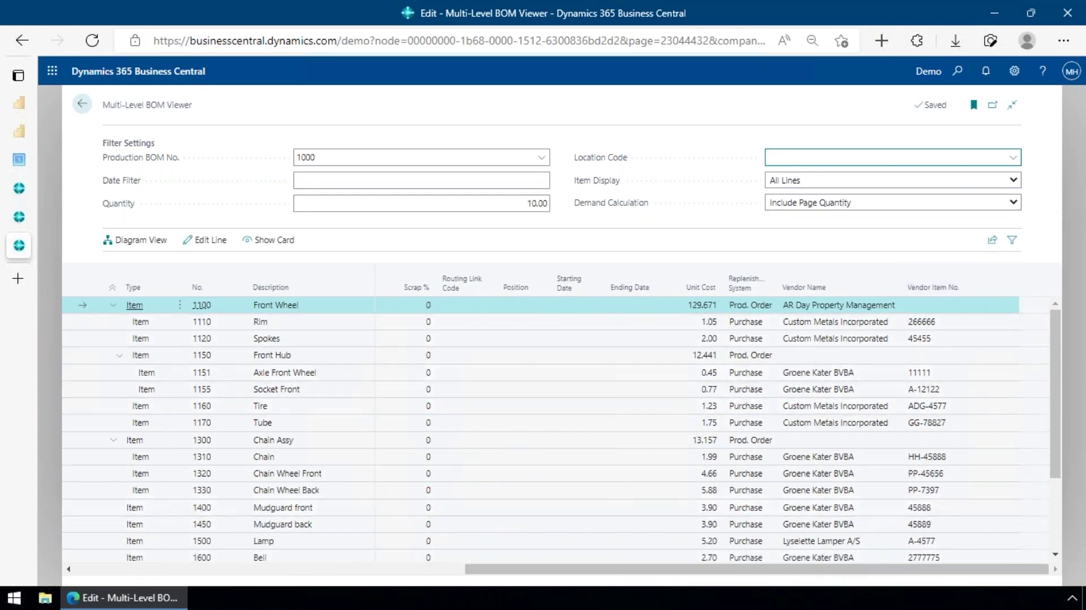
drag(941, 574, 461, 582)
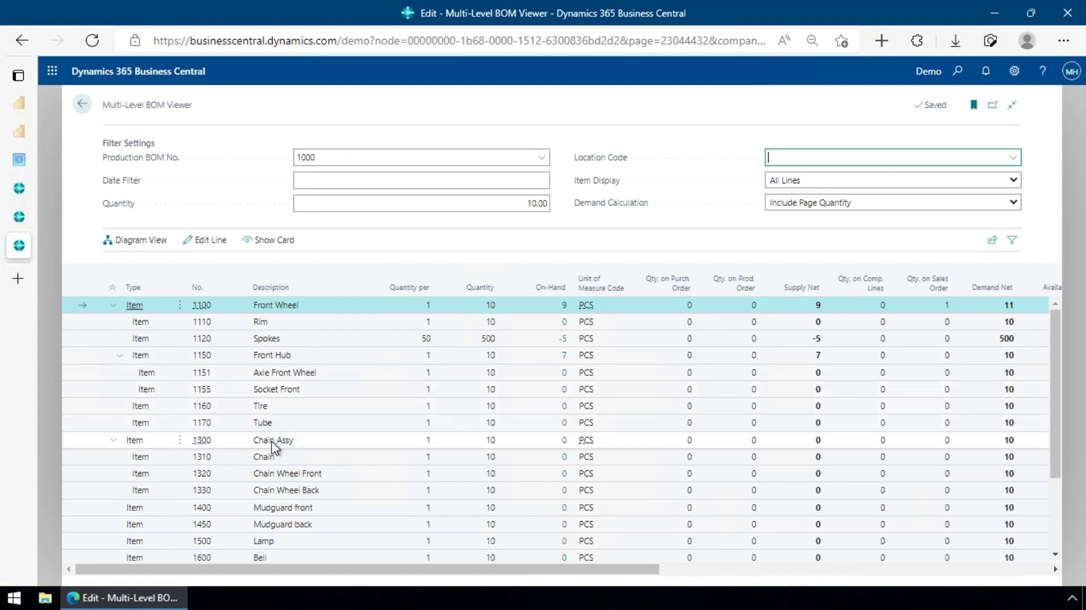
click(314, 439)
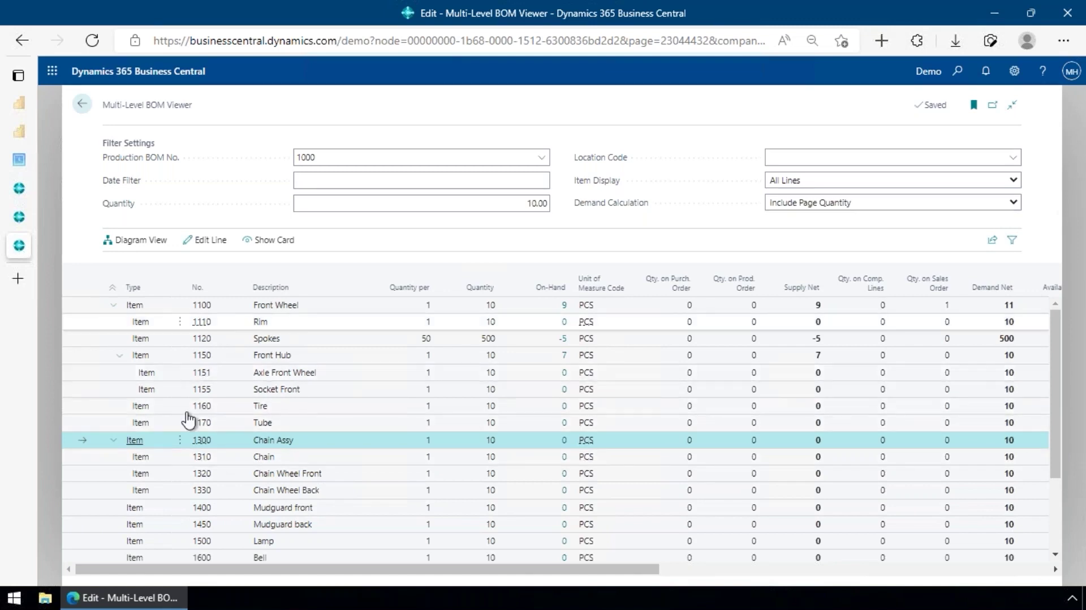
click(196, 246)
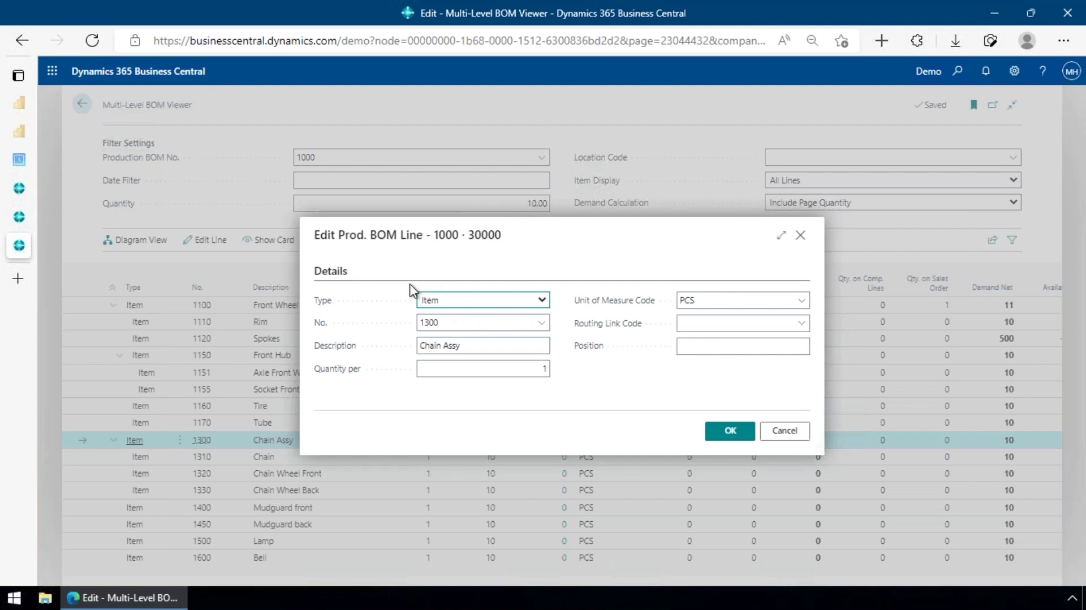
click(545, 302)
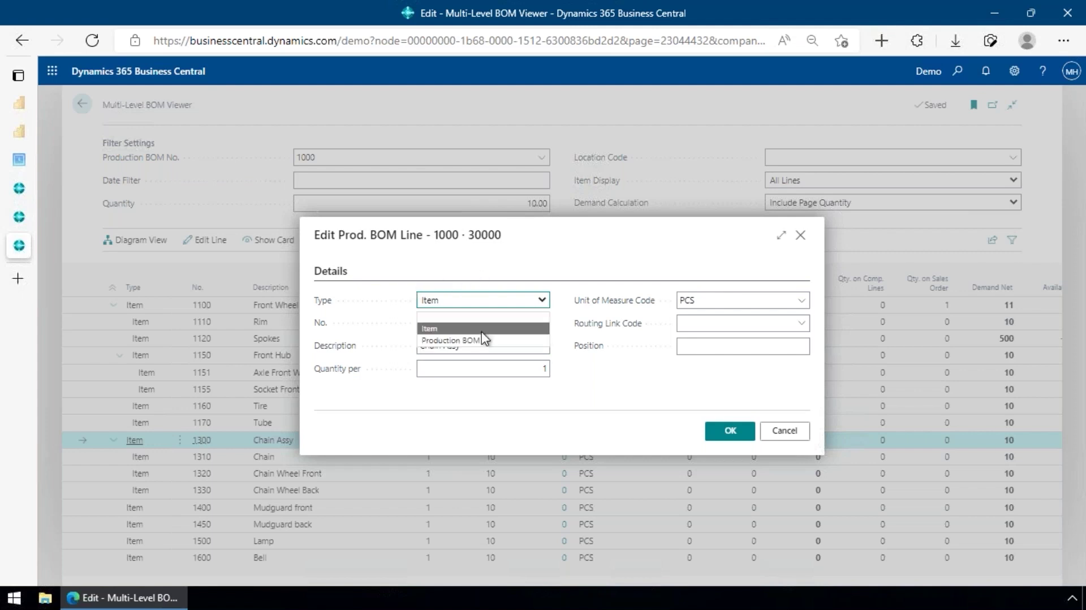
click(488, 340)
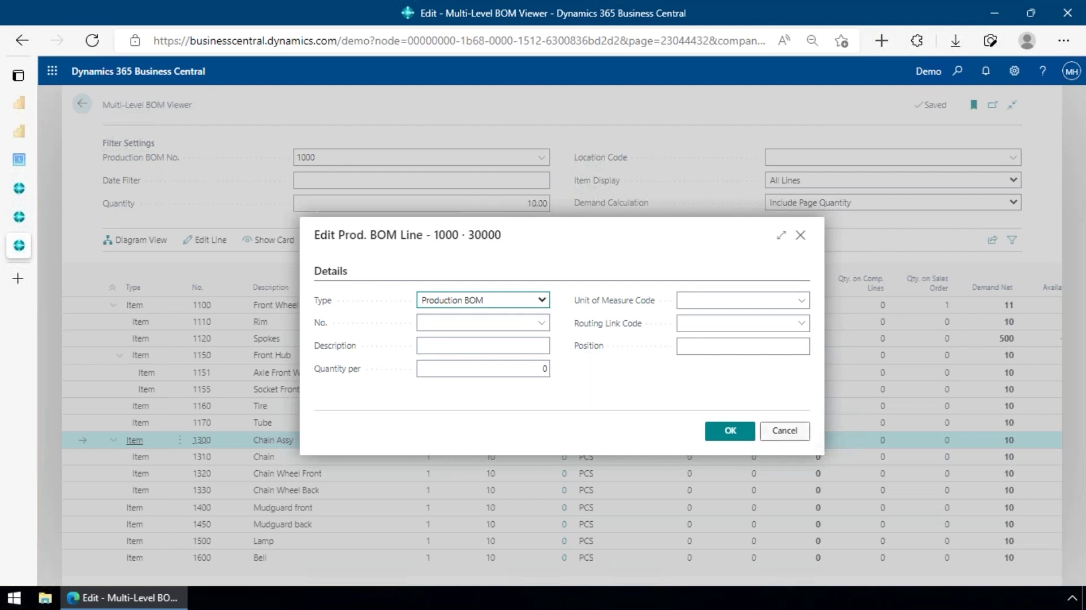
click(785, 430)
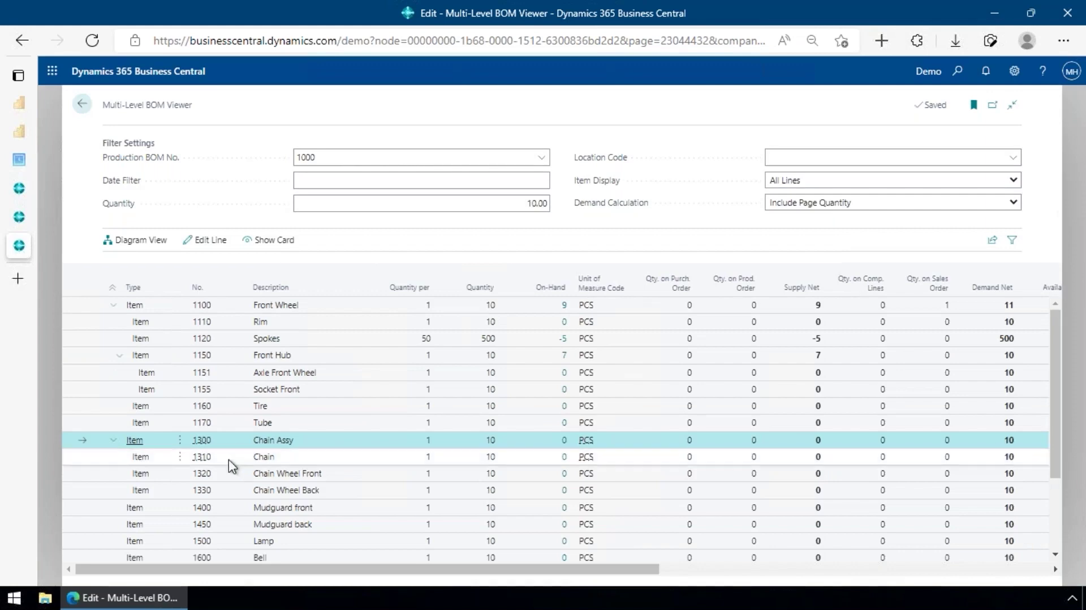
scroll(283, 492, down, 1)
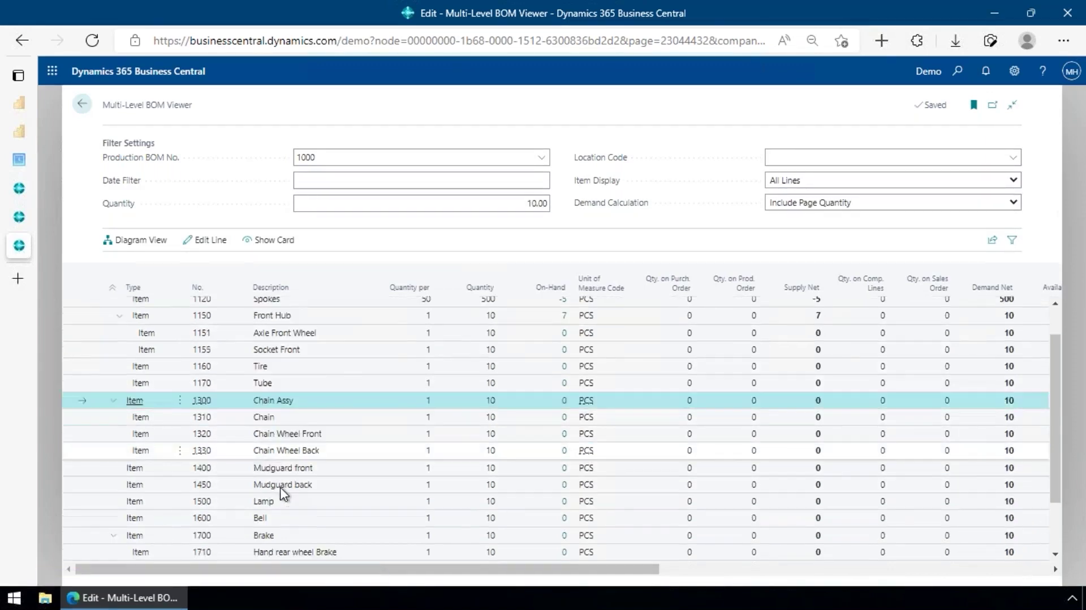
scroll(286, 491, down, 1)
scroll(294, 488, down, 1)
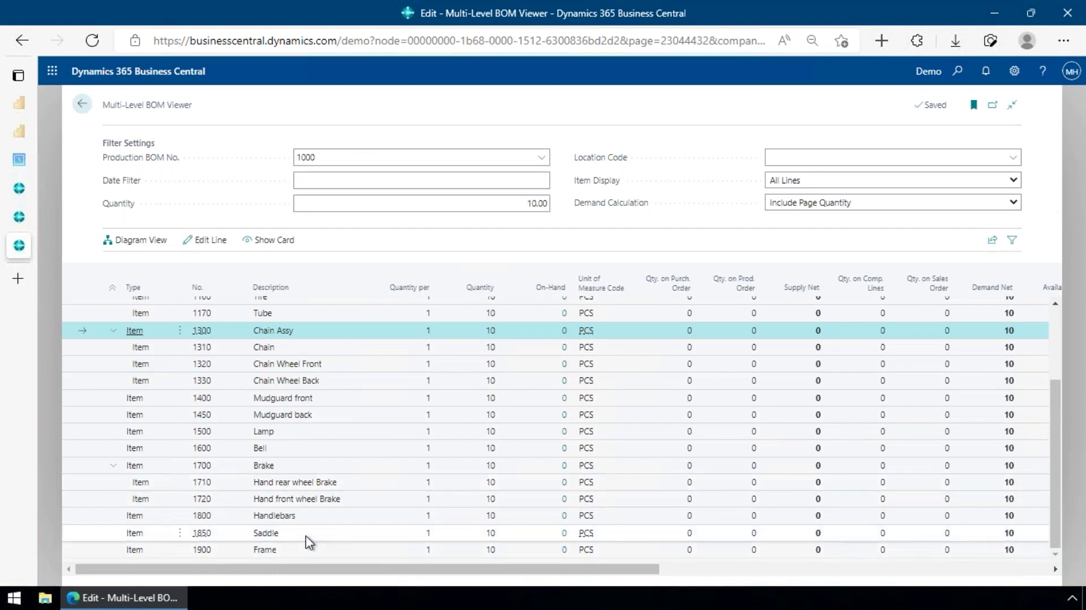
scroll(306, 535, up, 3)
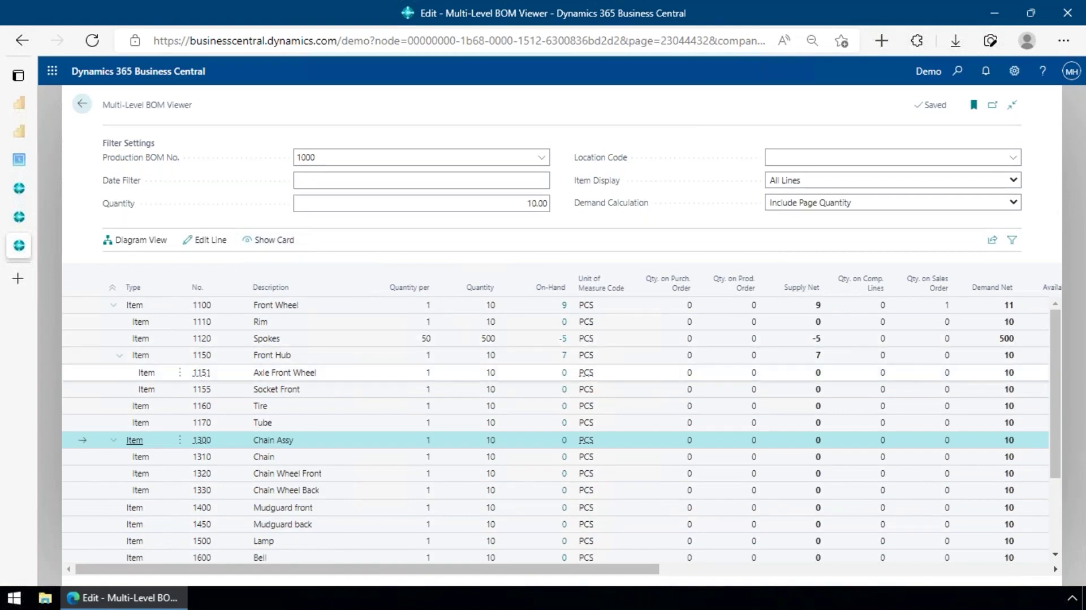
click(138, 444)
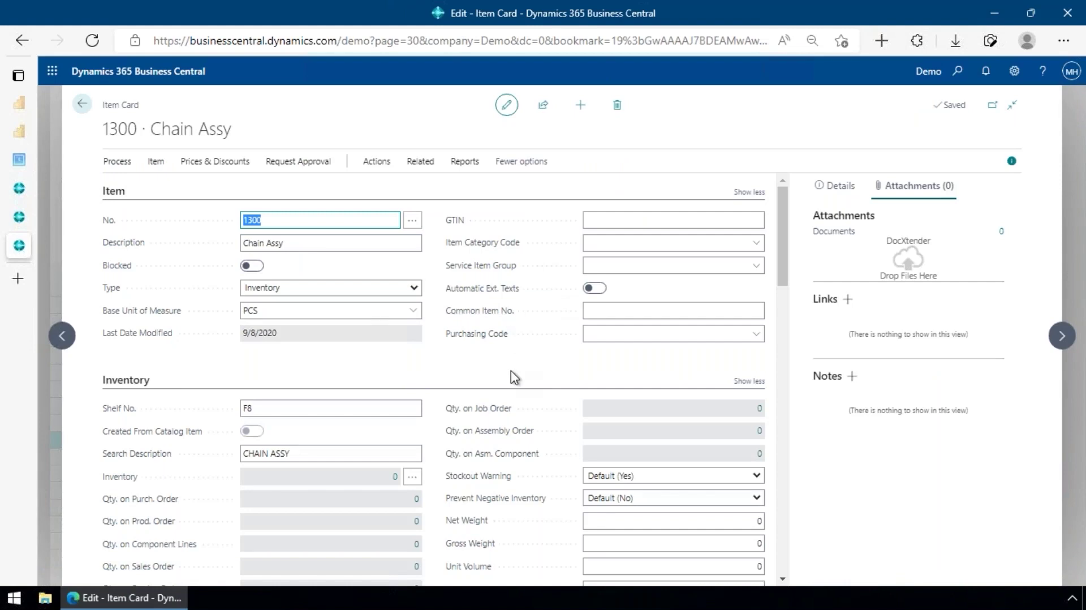
key(Escape)
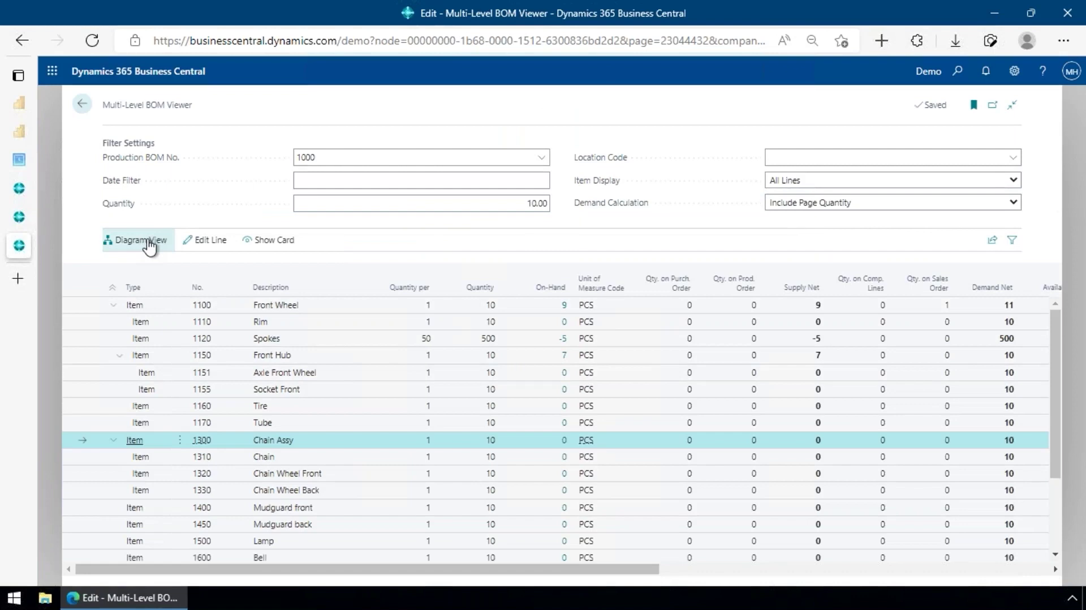
Switch the Bicycle BOM to Diagram View and pan around the component tree
click(149, 247)
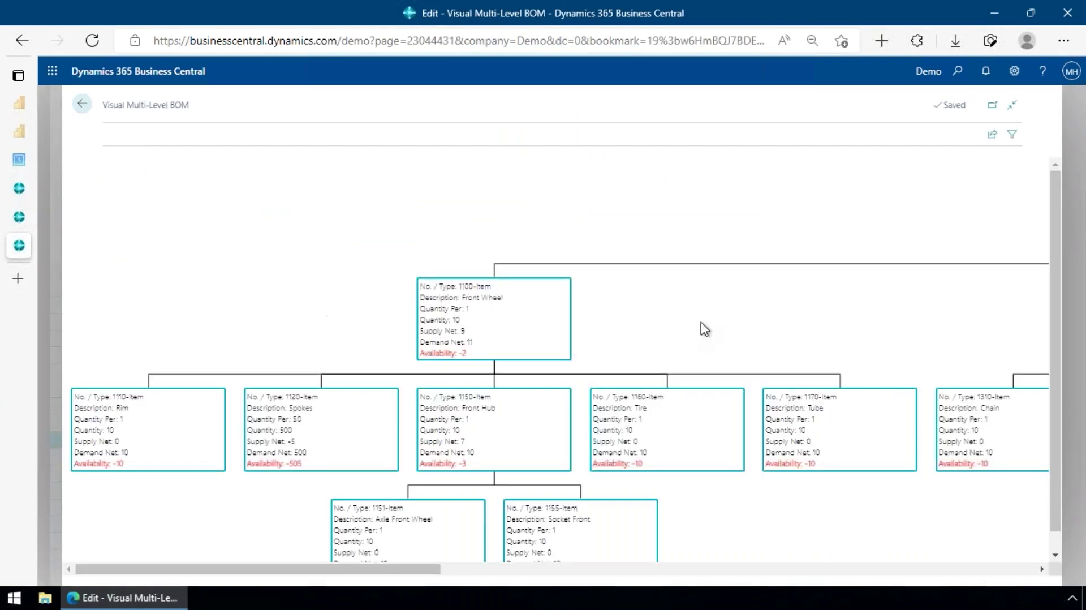
drag(403, 569, 755, 582)
scroll(672, 415, down, 1)
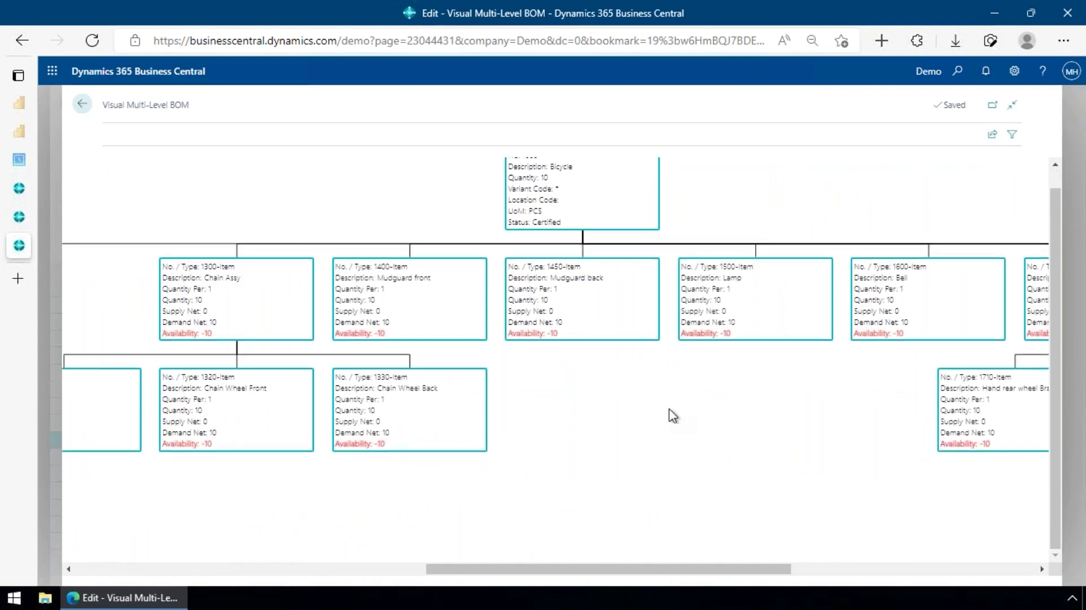
drag(635, 570, 321, 571)
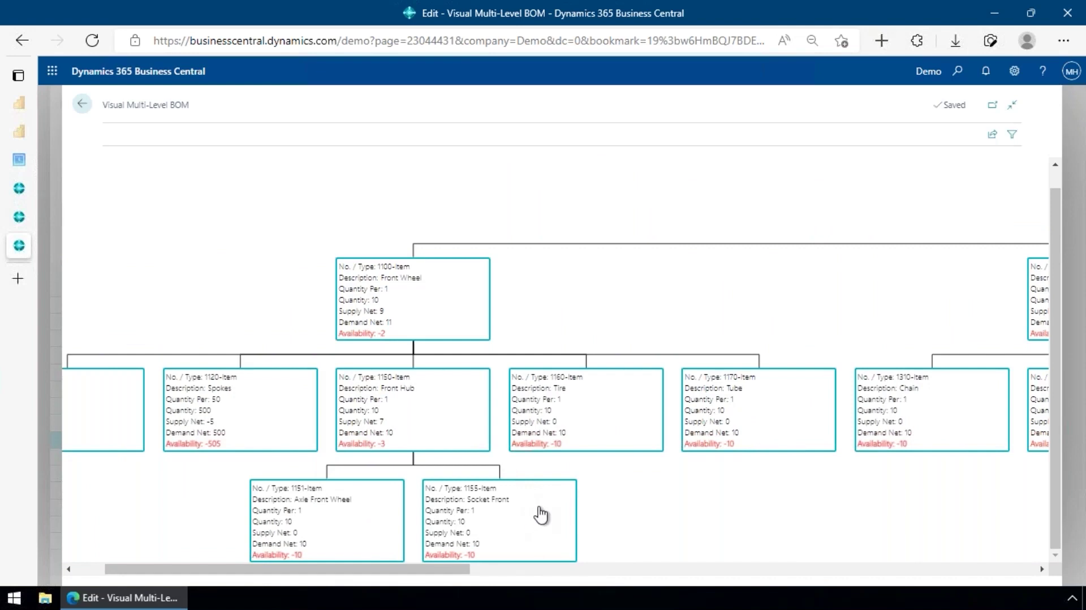
Inspect the Front Wheel (1100) line details and cancel without changes
double_click(409, 302)
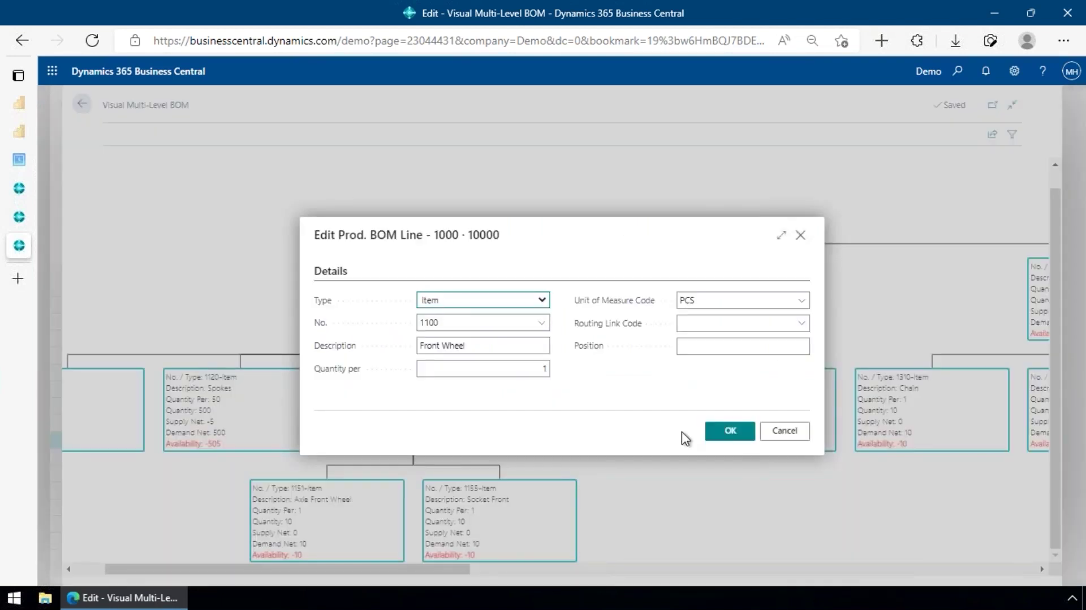
click(786, 434)
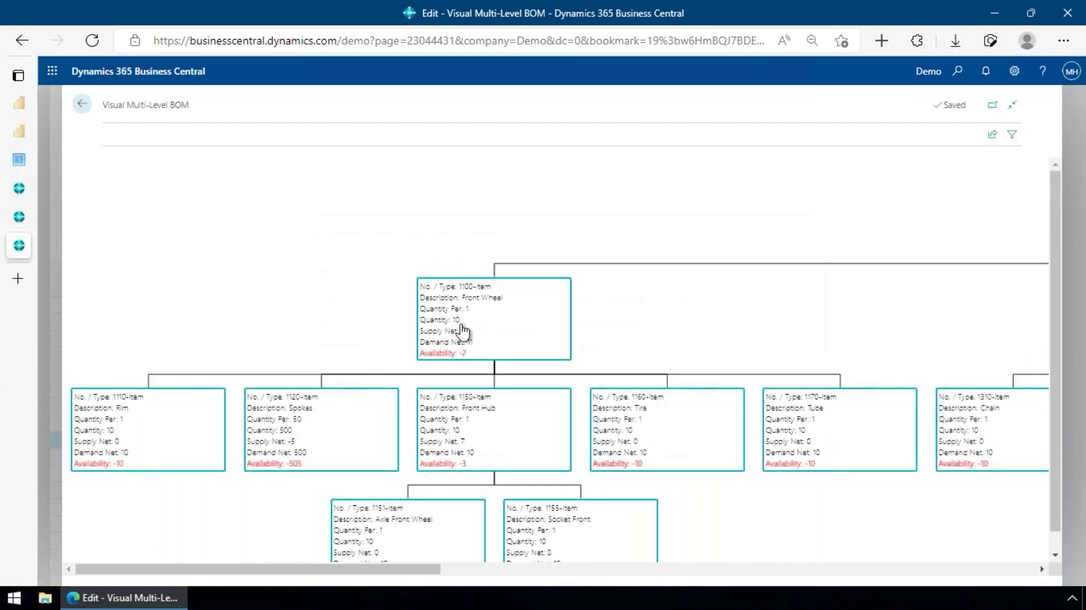
double_click(463, 330)
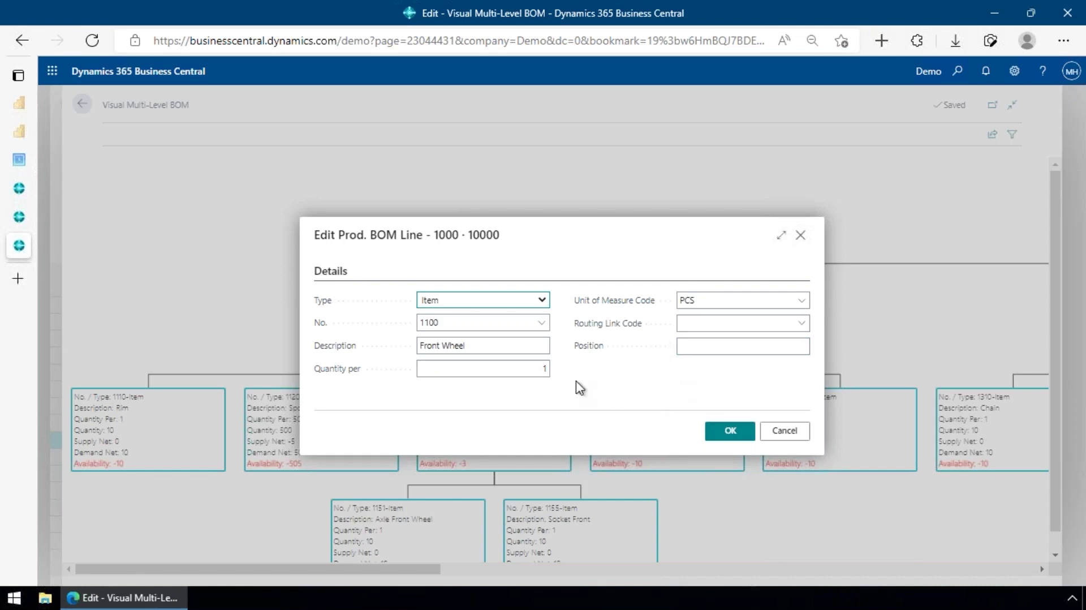
click(785, 431)
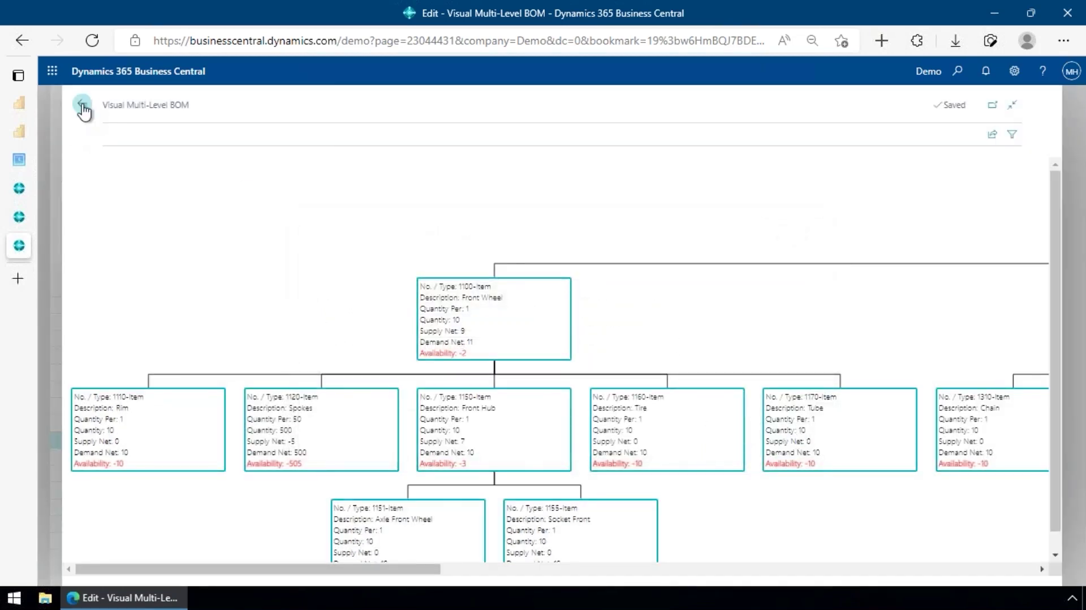
Go back from the Visual Multi-Level BOM diagram to the BOM viewer list
click(82, 106)
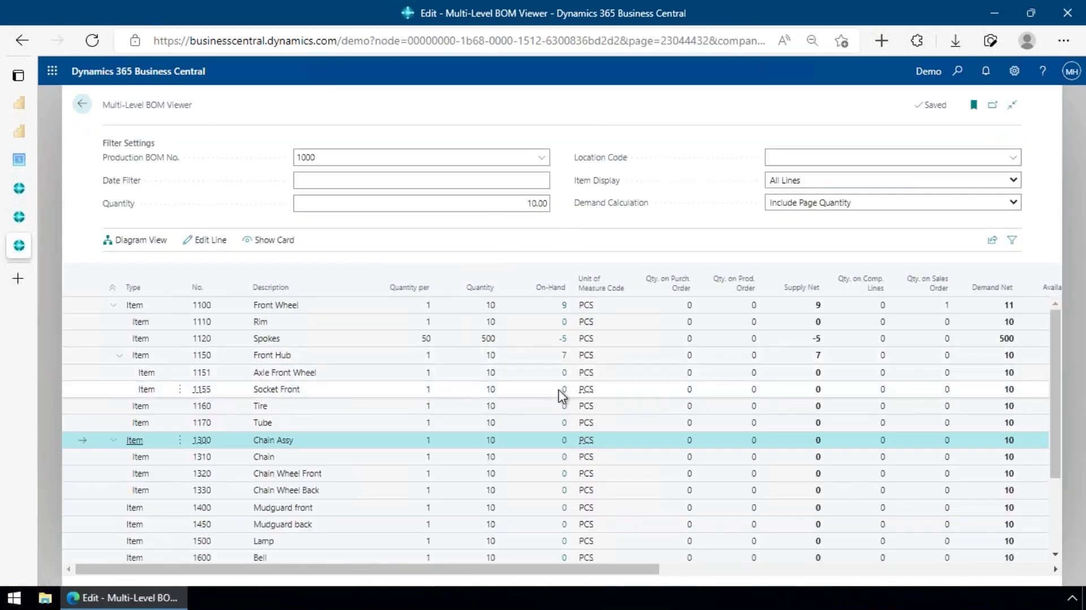